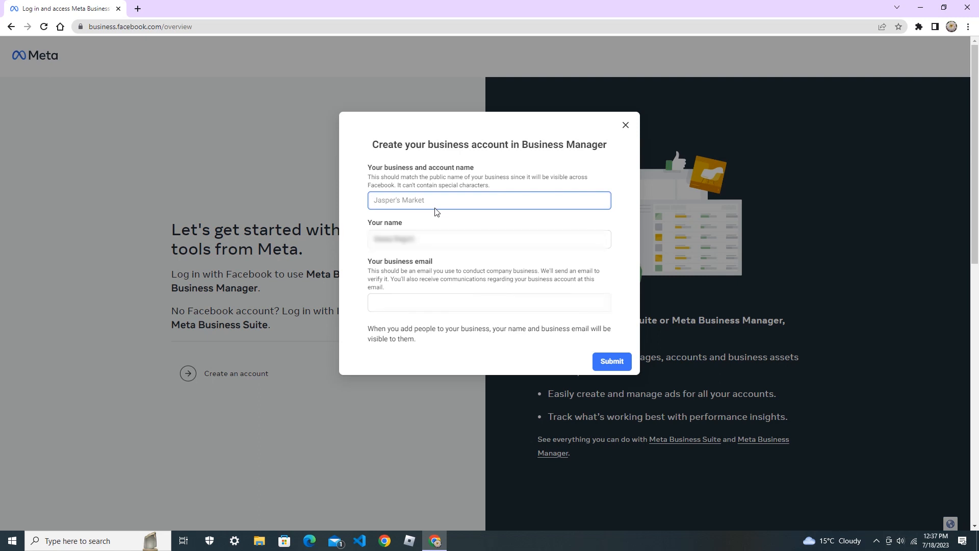
Step: Enter Comedy as the business and account name
type("Fun P")
key("BackSpace")
key("BackSpace")
type("Cio")
type("om")
type("ed")
Step: Fill in the business email address and submit the business account form
left_click(405, 301)
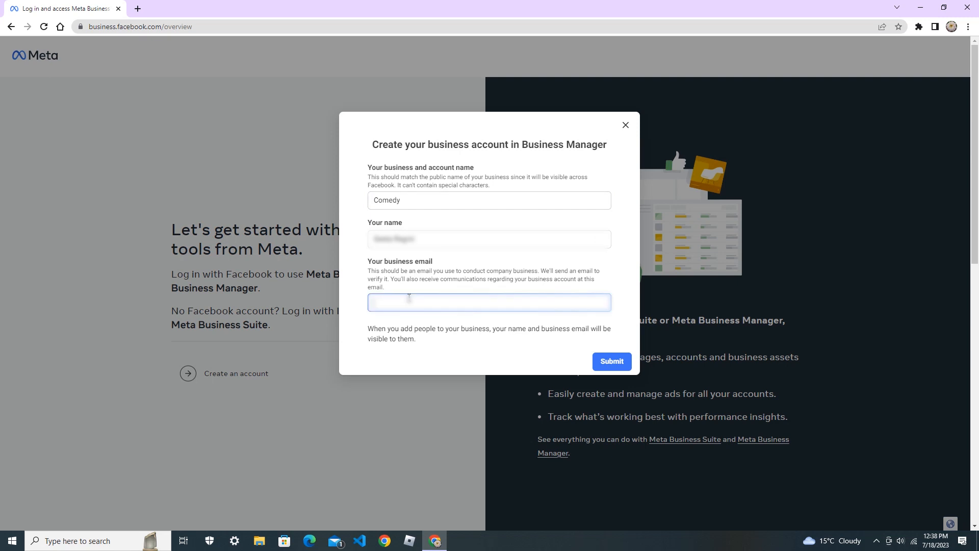
type("[blurred]@hotmail.com")
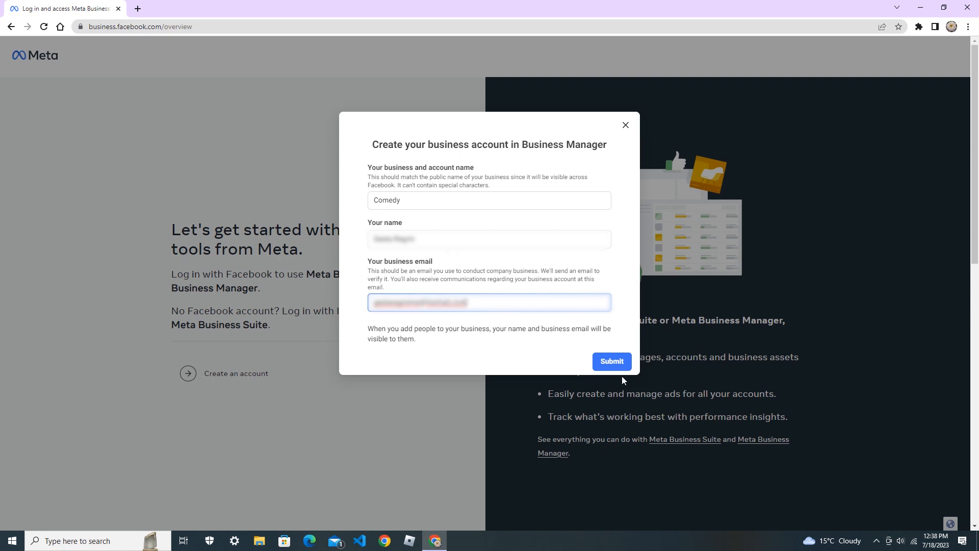
left_click(616, 362)
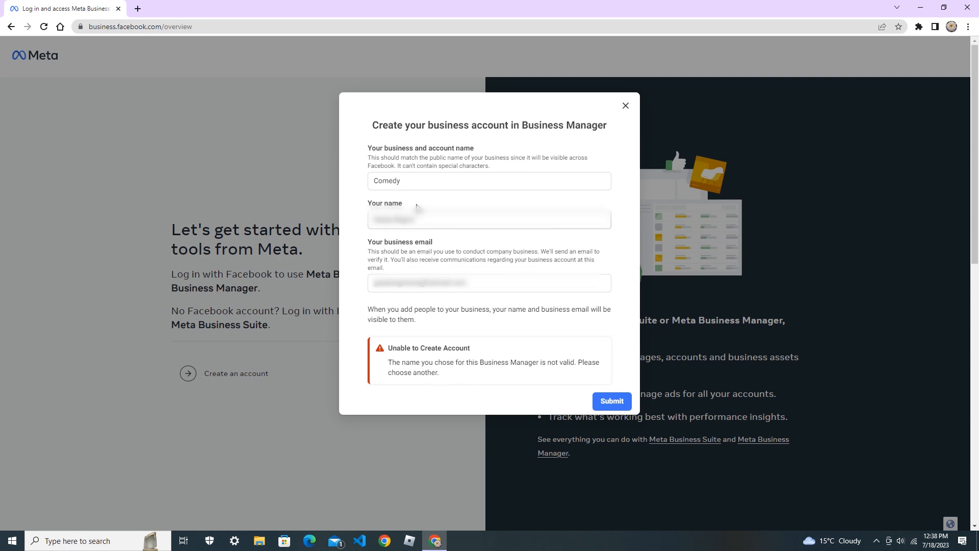
Step: Replace the business and account name with NRN Shop and resubmit the form
left_click_drag(408, 181, 359, 183)
key("BackSpace")
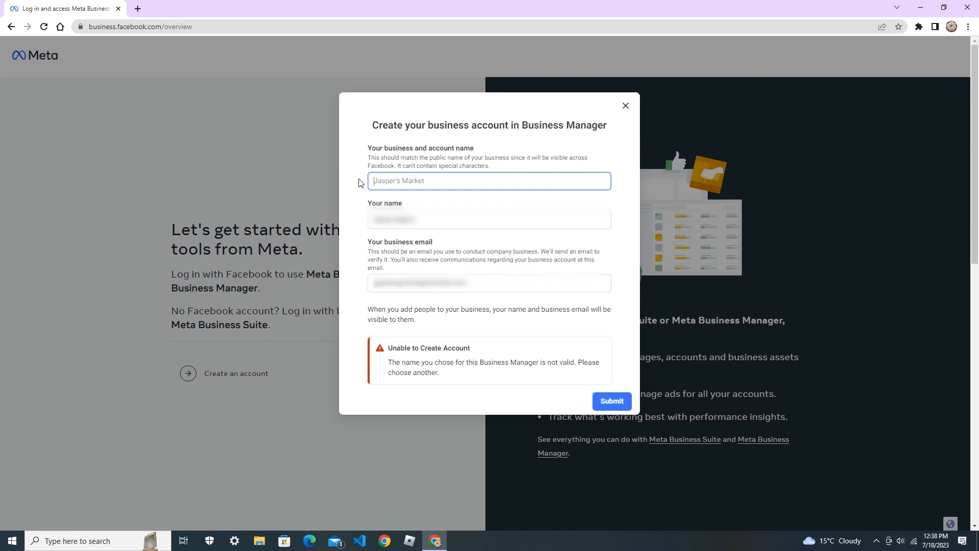
type("G")
type("Nepa")
key("BackSpace")
key("BackSpace")
key("BackSpace")
key("BackSpace")
key("BackSpace")
type("NRN")
key("Delete")
key("Delete")
left_click(620, 404)
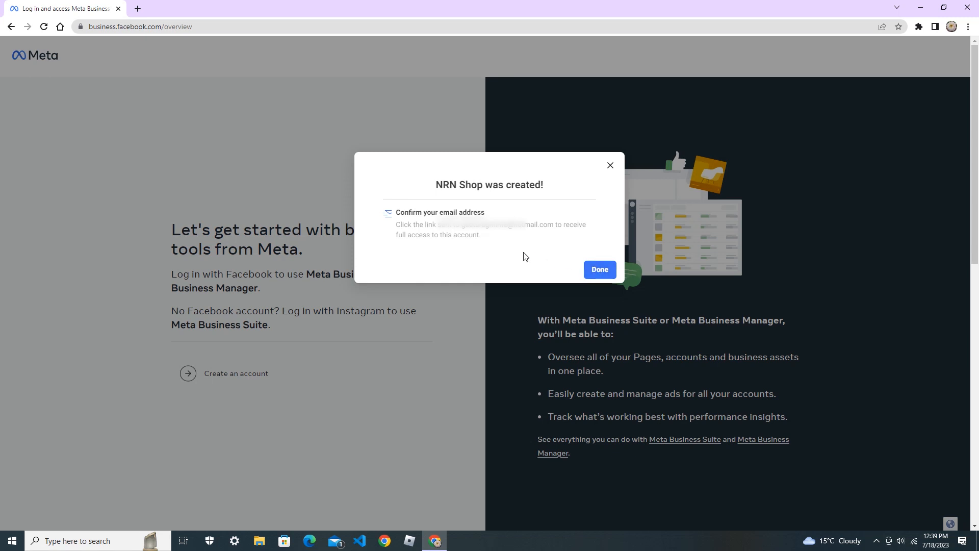
Step: Finish the account creation dialog and open the list of business accounts in Meta Business Suite
left_click(607, 274)
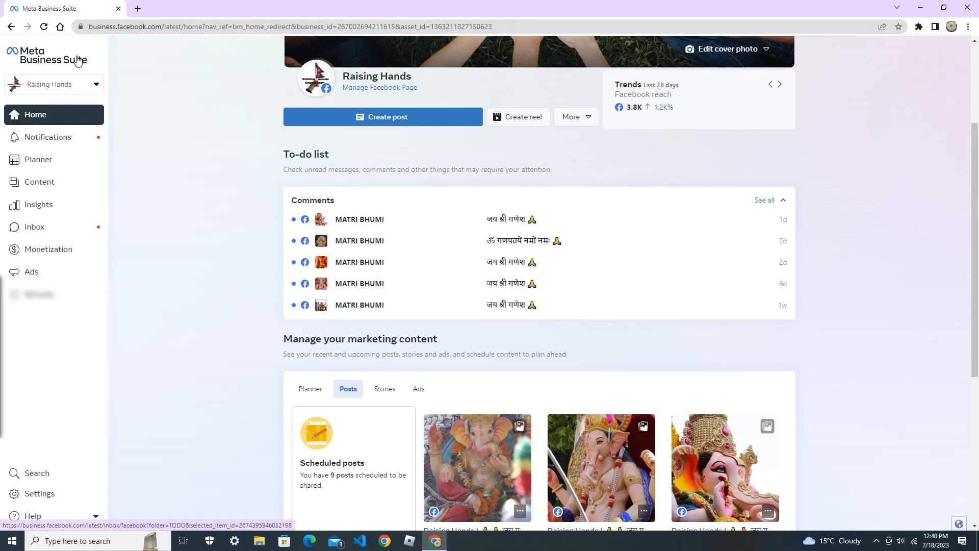
left_click(96, 86)
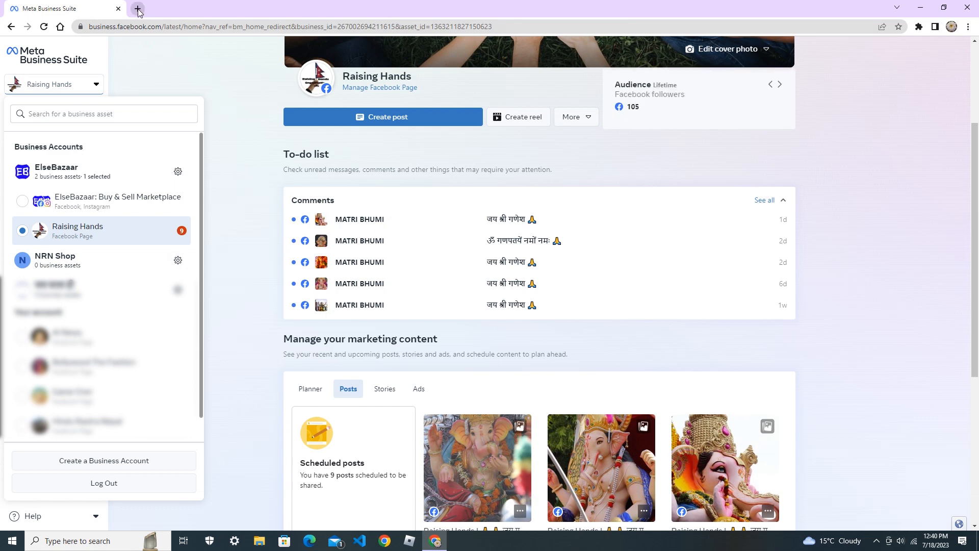
Step: Switch to Outlook in a new browser tab and confirm the business email address from Facebook's message in the Junk Email folder
key("ctrl+t")
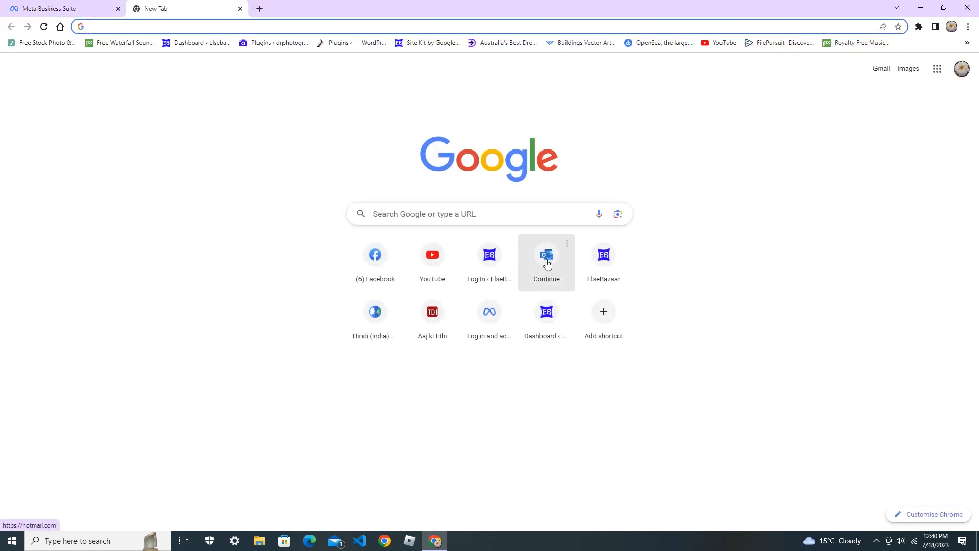
left_click(546, 260)
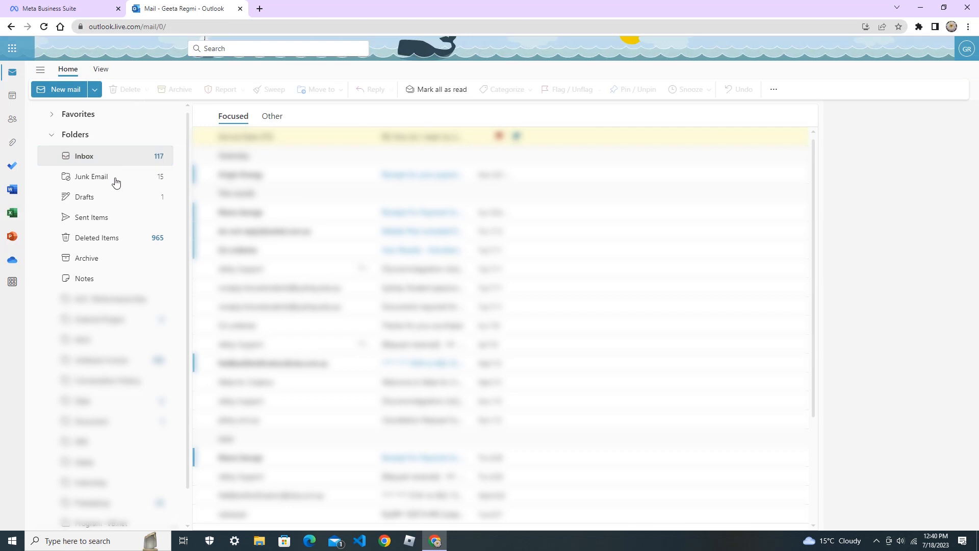
left_click(117, 179)
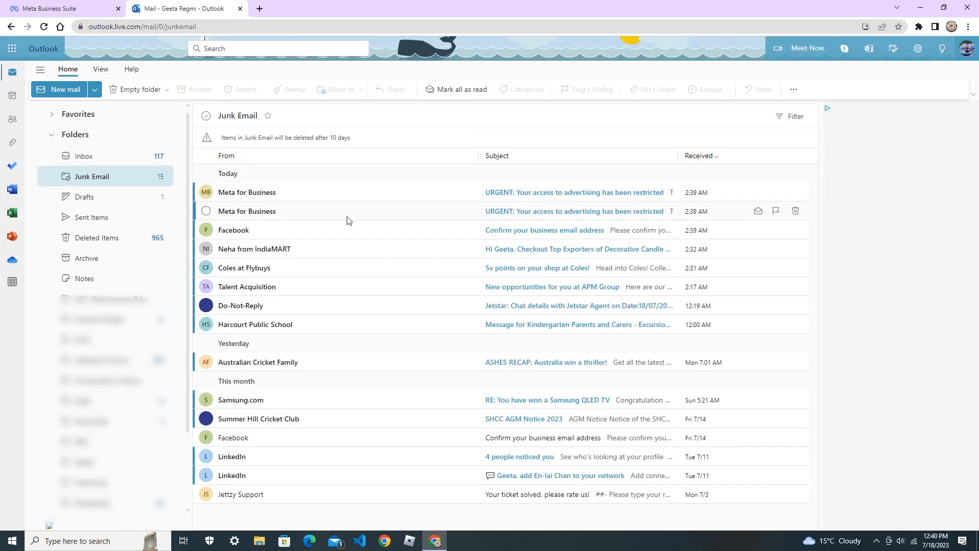
left_click(237, 231)
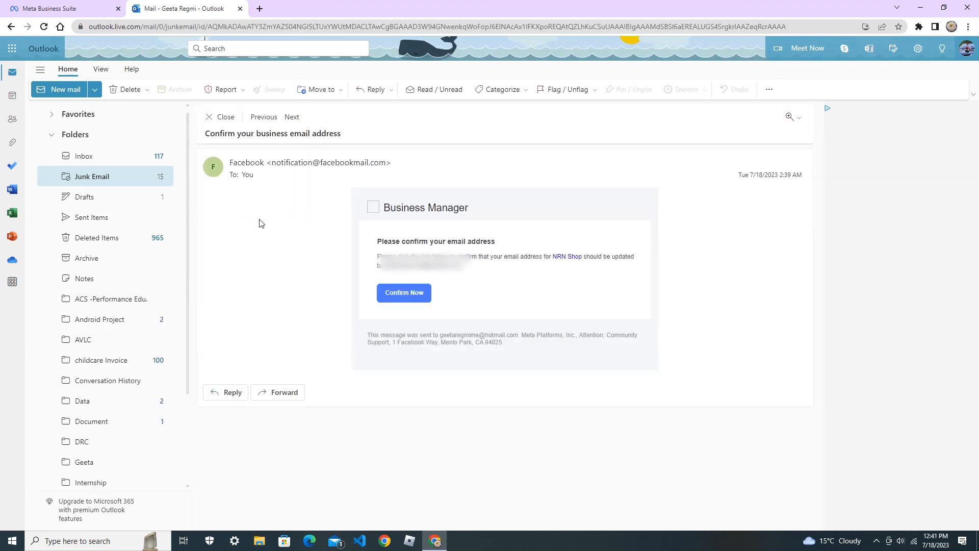
left_click(422, 300)
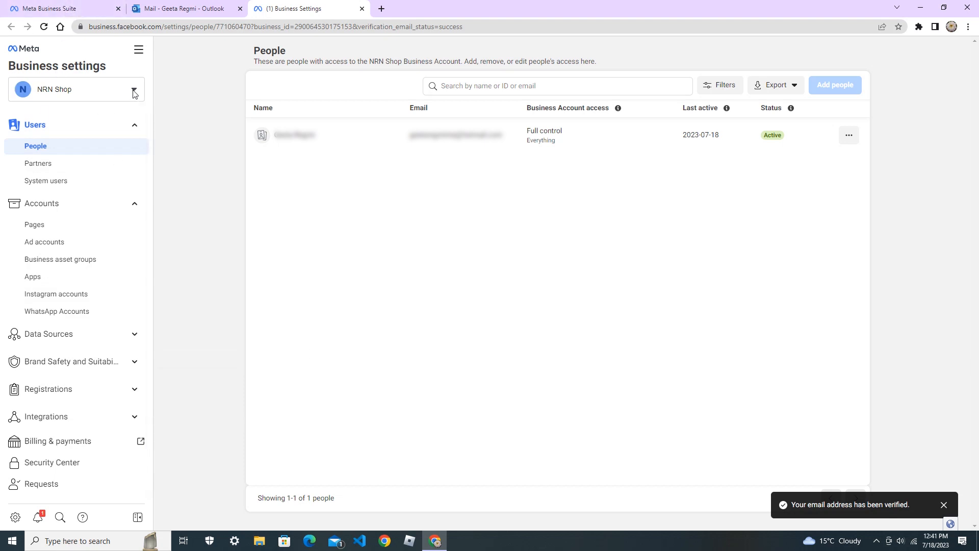
Step: Examine the business account list and the Pages and People sections in NRN Shop's business settings
left_click(134, 93)
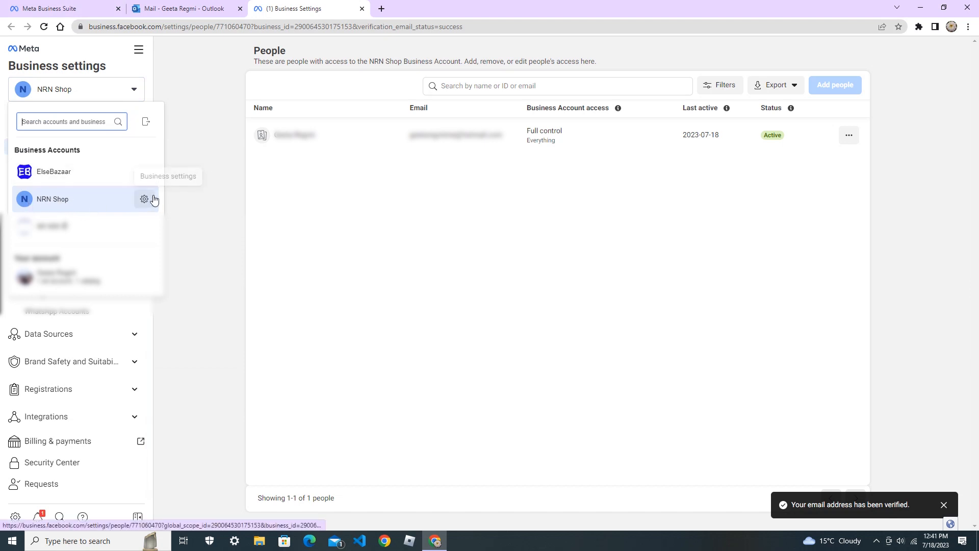
left_click(187, 172)
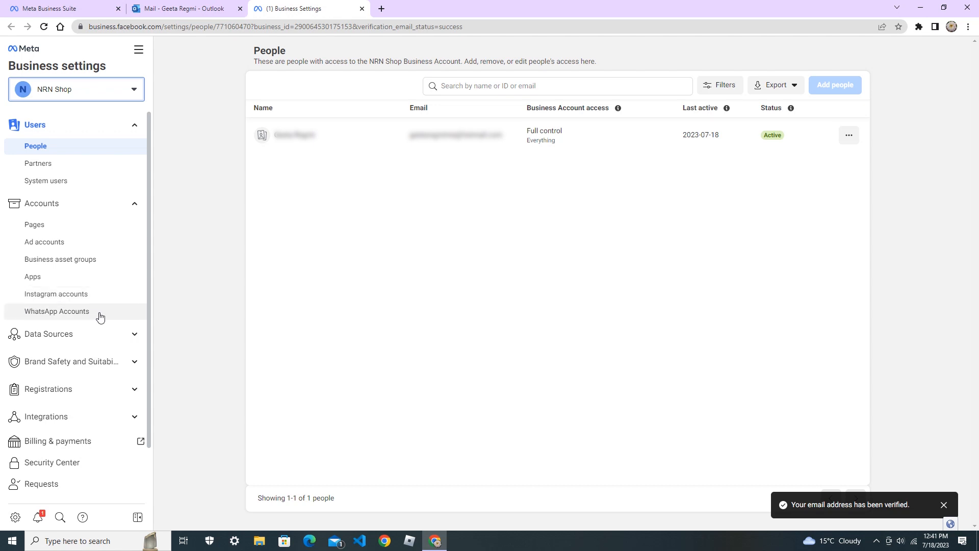
left_click(38, 225)
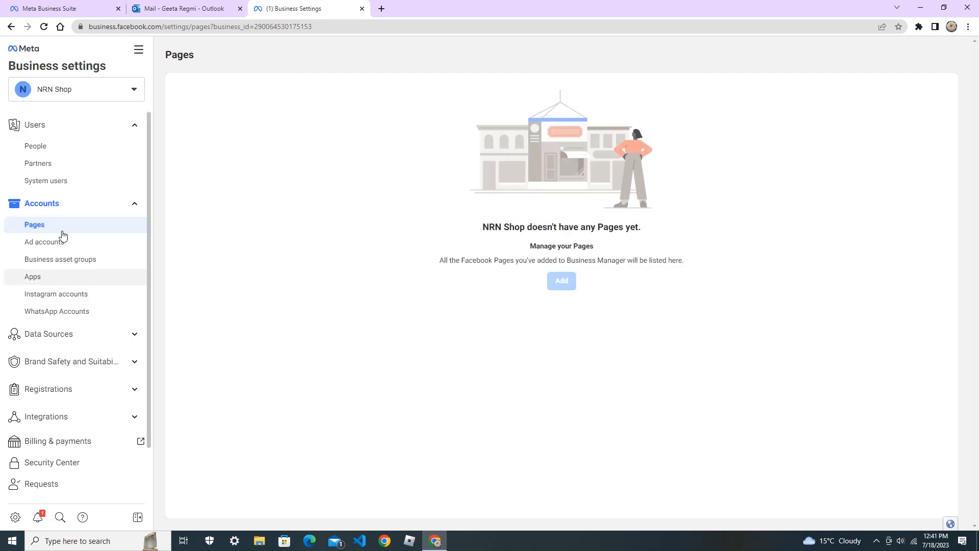
left_click(33, 147)
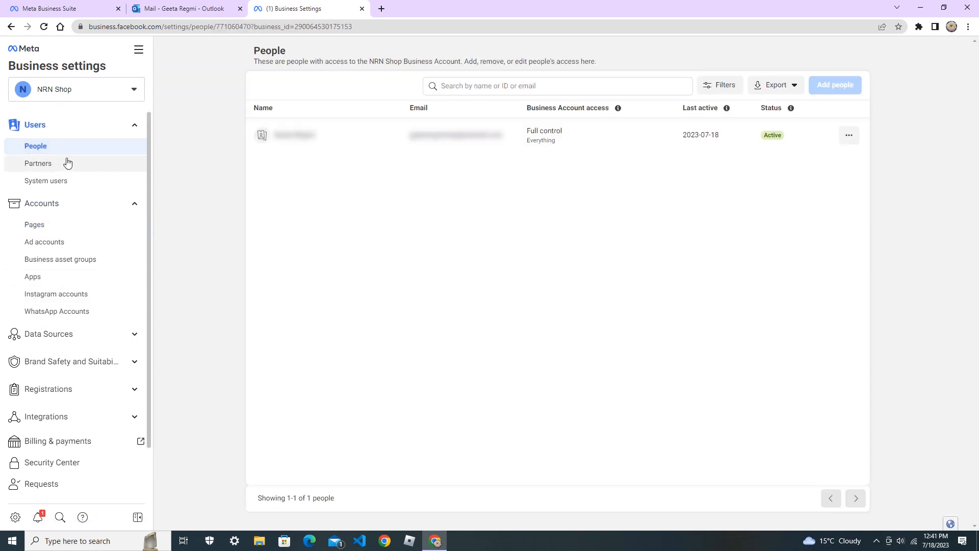